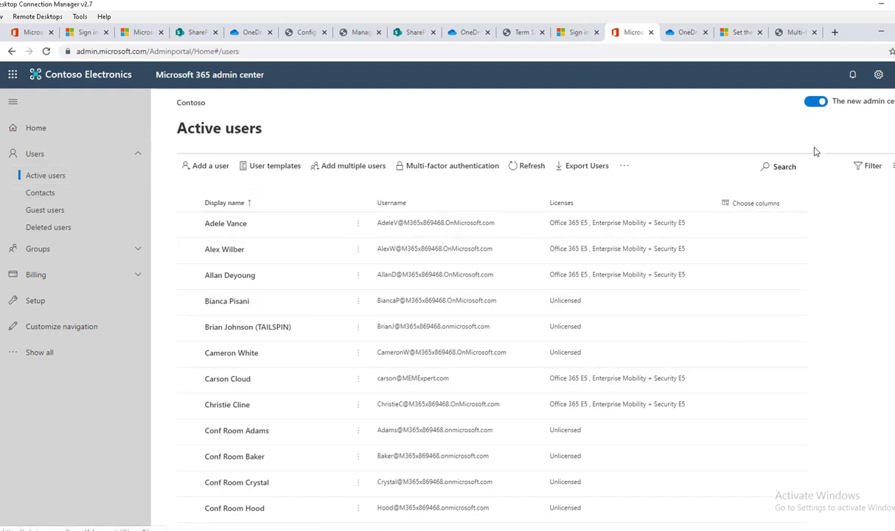
# Step: Find user2 Test in Active users and show that account's Mail settings, where forwarding is None
pyautogui.click(779, 167)
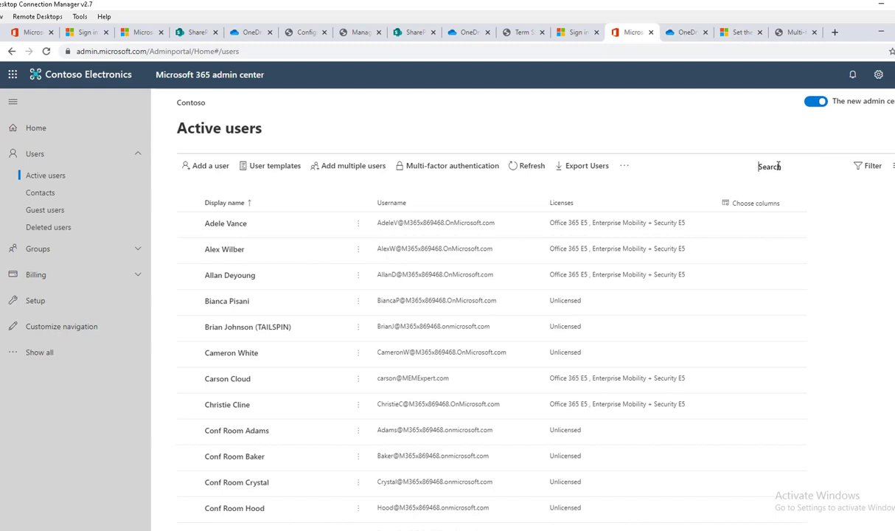
pyautogui.write('user2')
pyautogui.press('Return')
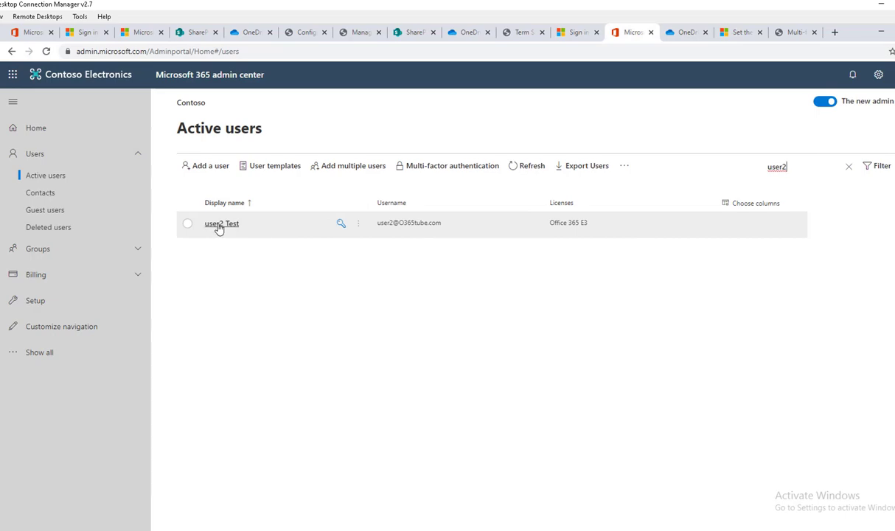
pyautogui.click(219, 225)
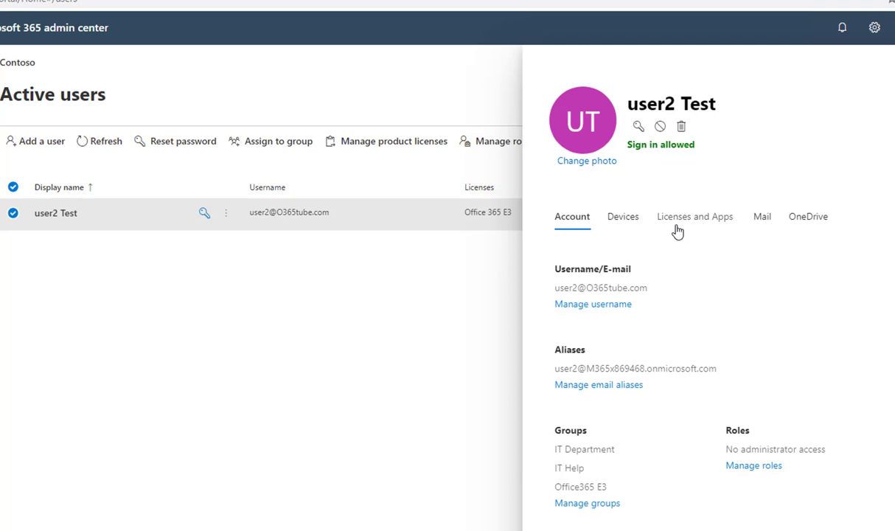
pyautogui.click(768, 221)
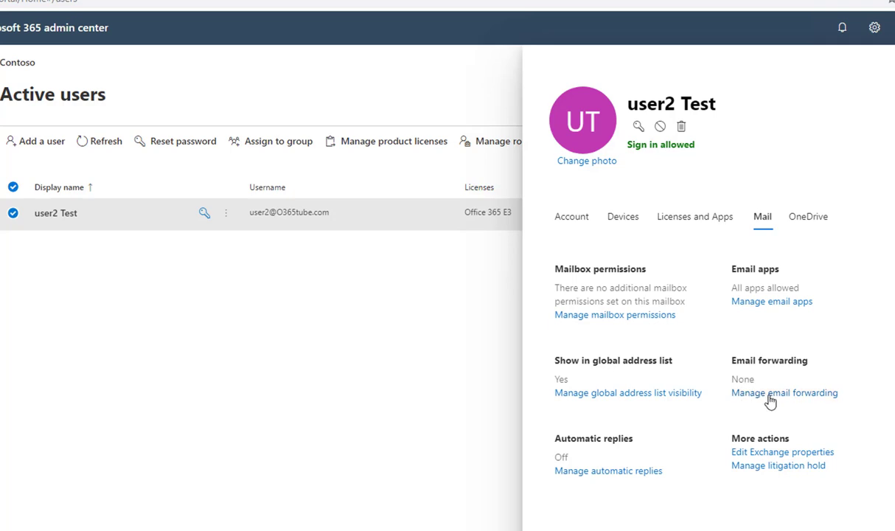
pyautogui.click(770, 398)
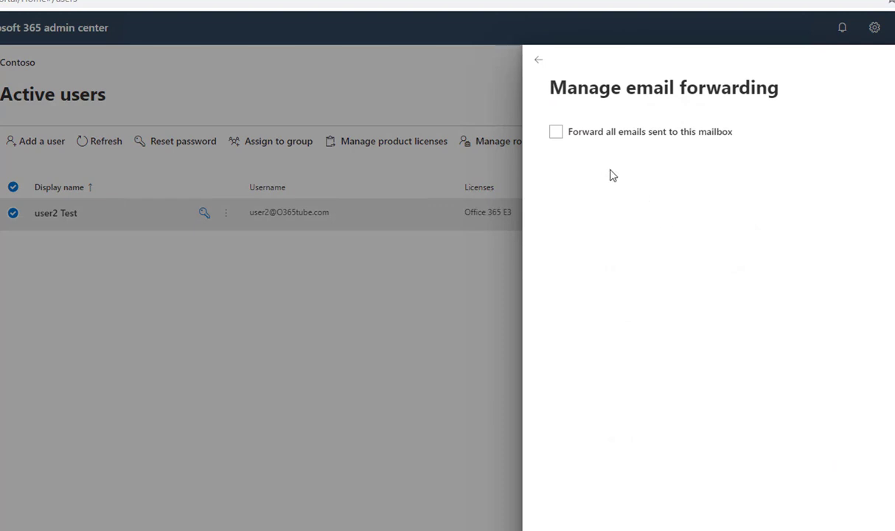
pyautogui.click(556, 132)
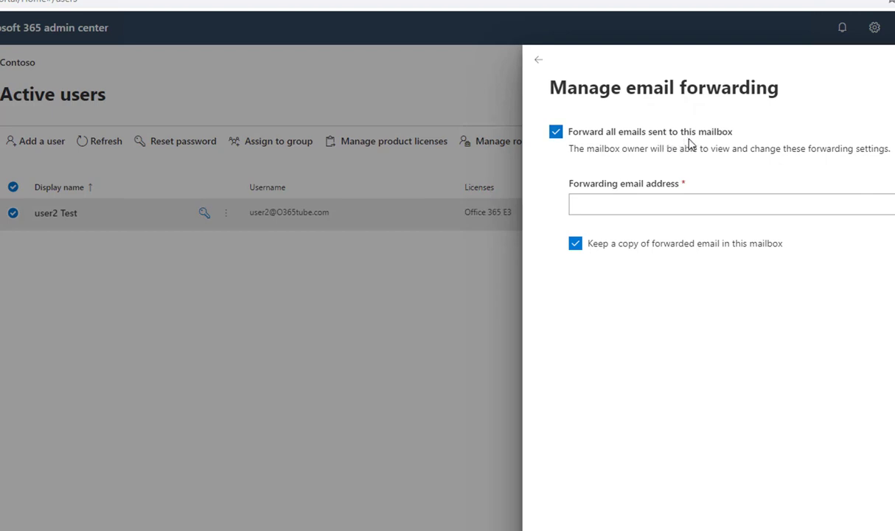
pyautogui.click(661, 208)
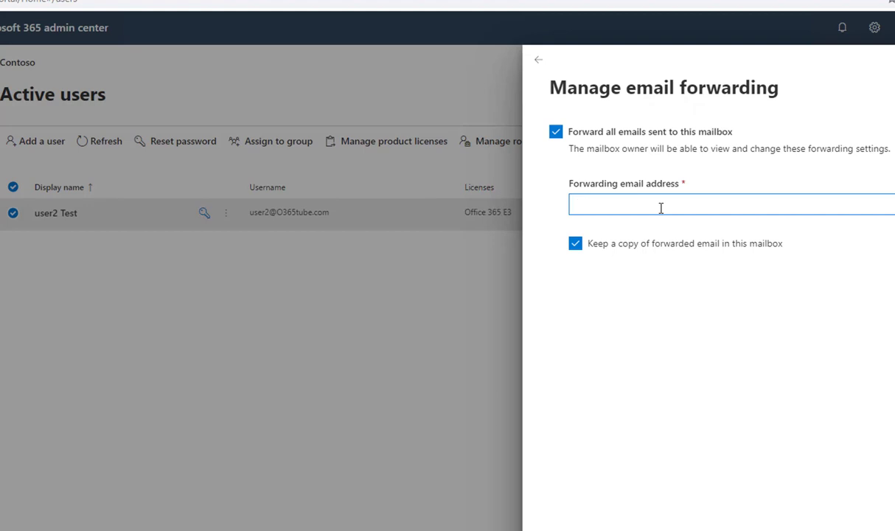
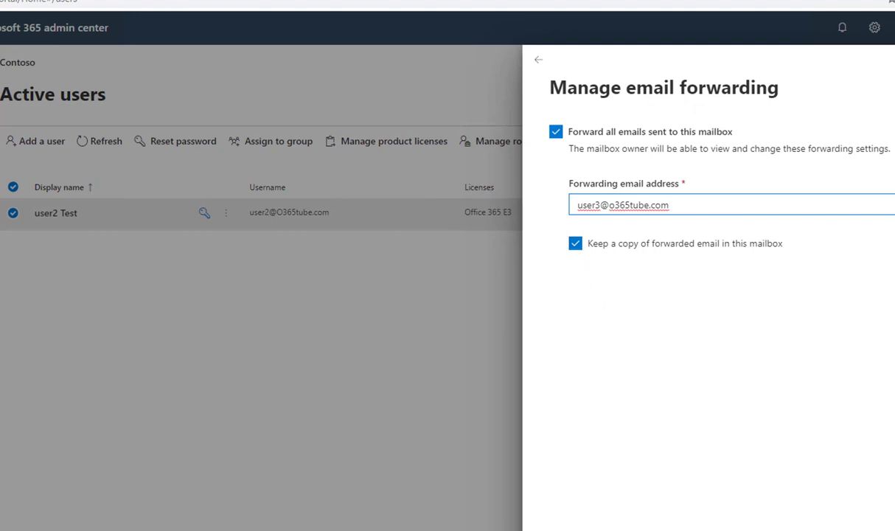
pyautogui.press('Return')
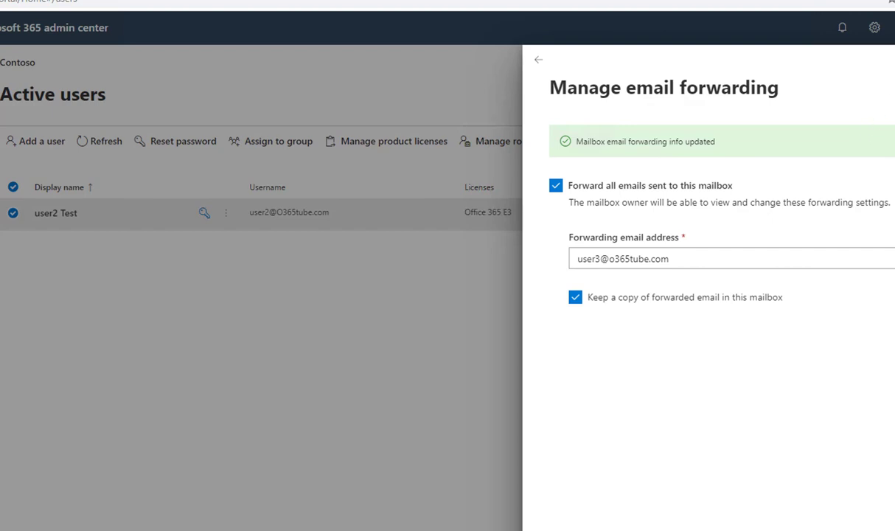
# Step: Close the forwarding panel, launch Outlook on the web, and save (UTC-08:00) Pacific Time as the time zone
pyautogui.press('Escape')
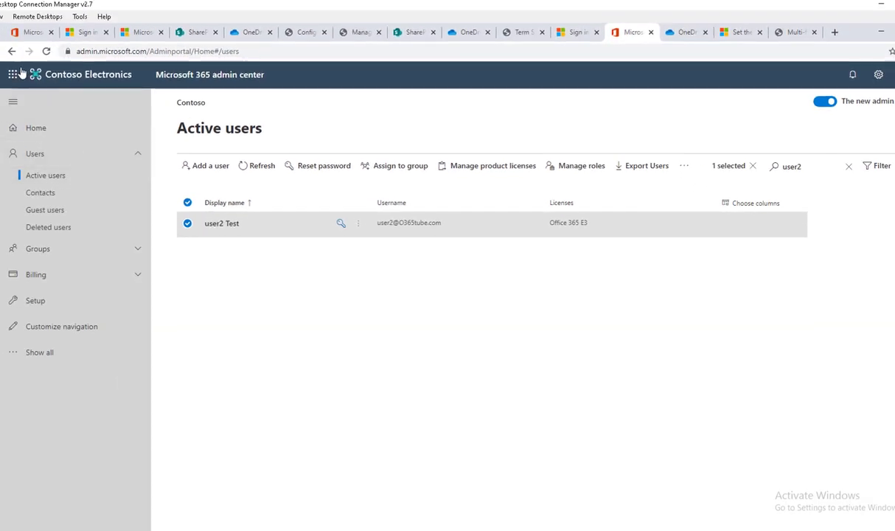
pyautogui.click(12, 75)
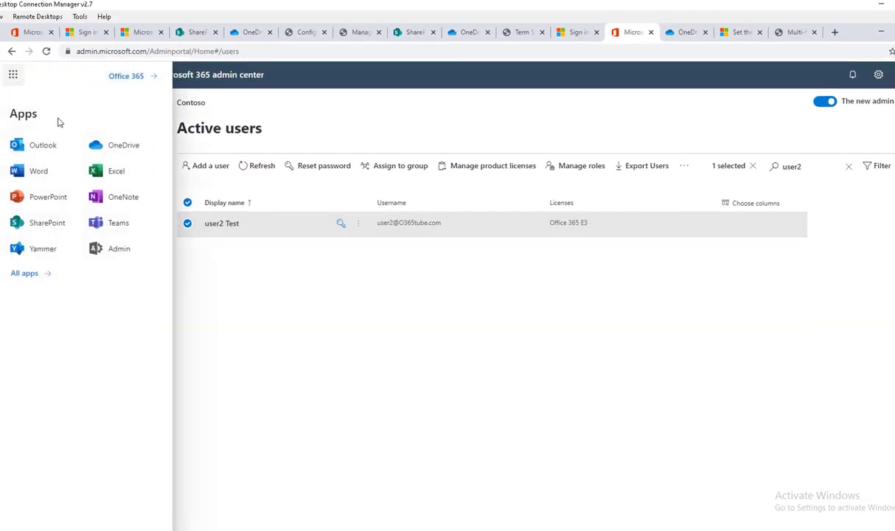
pyautogui.click(50, 154)
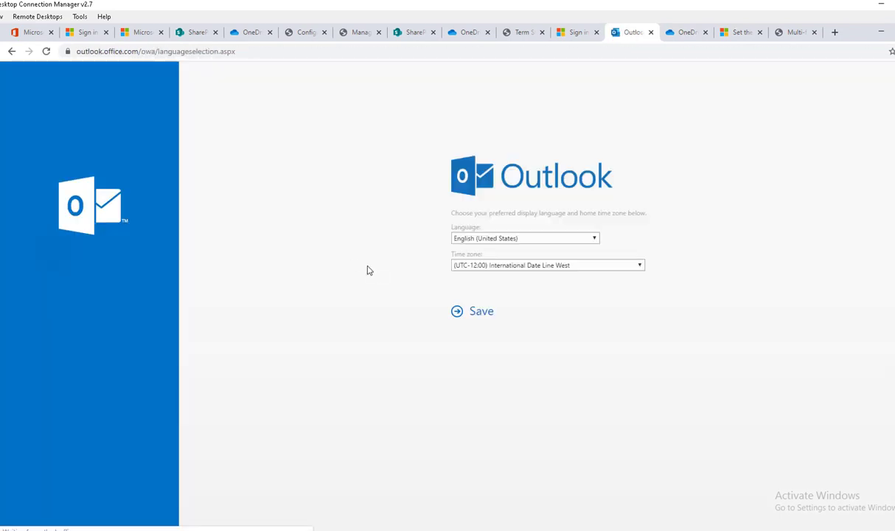
pyautogui.click(517, 267)
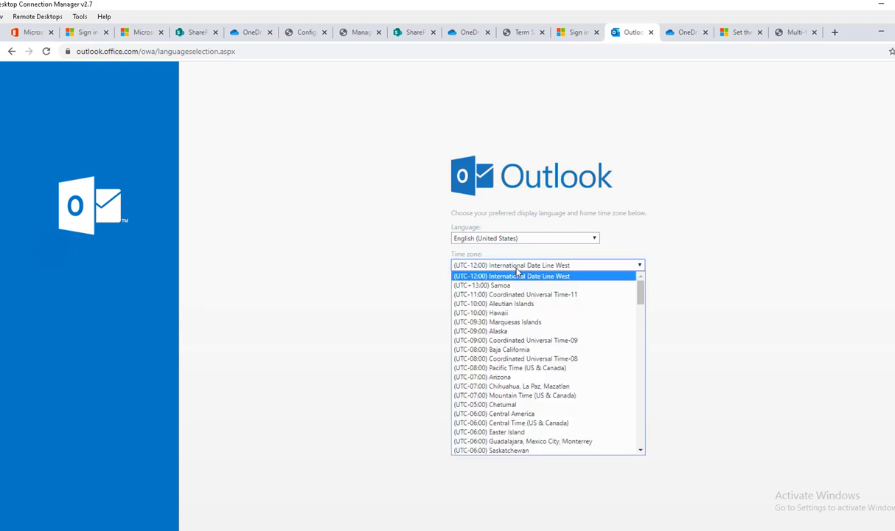
pyautogui.click(525, 369)
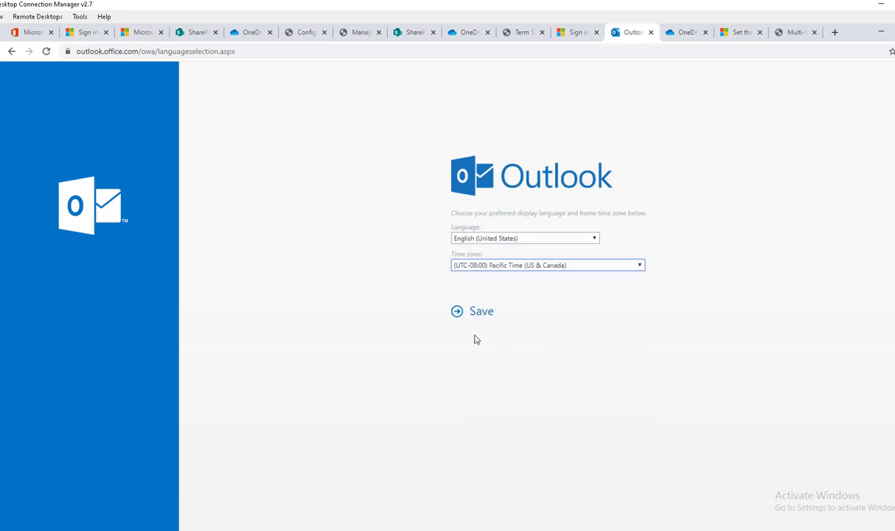
pyautogui.click(478, 319)
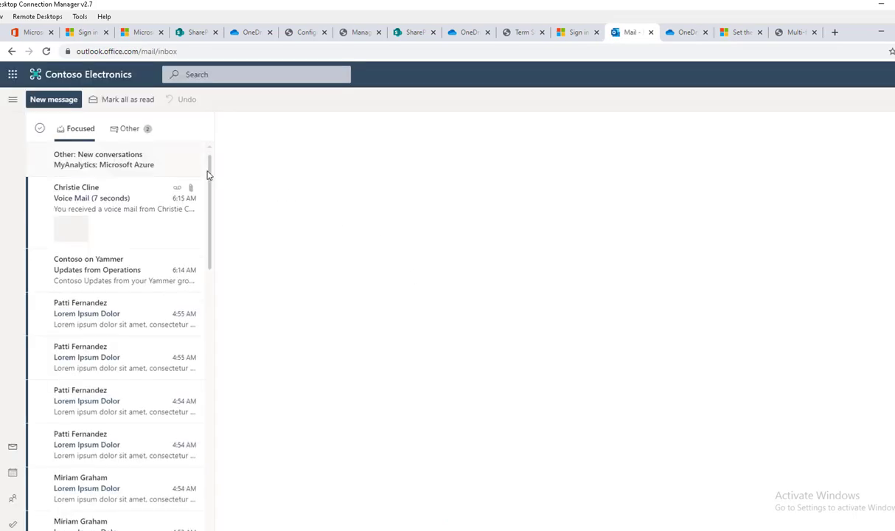
# Step: Send user2 Test an email with subject 'test email forwarding' and body 'It's only a test'
pyautogui.click(68, 102)
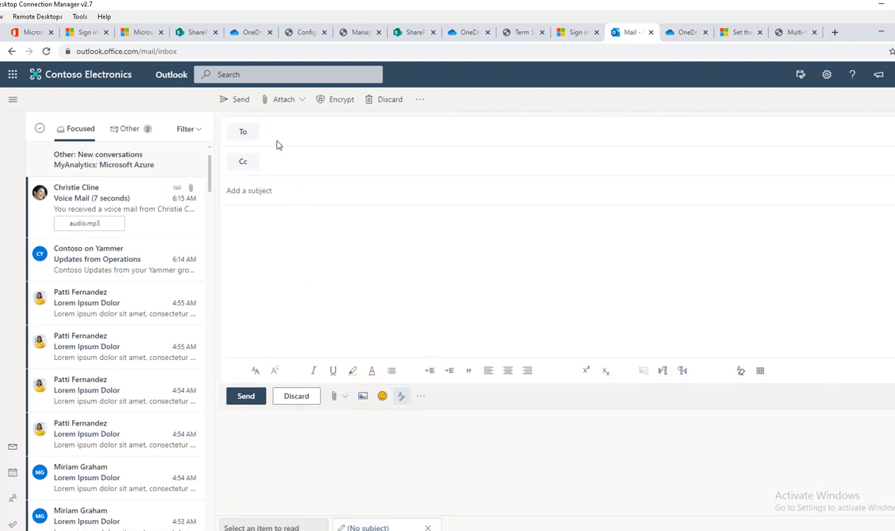
pyautogui.click(275, 132)
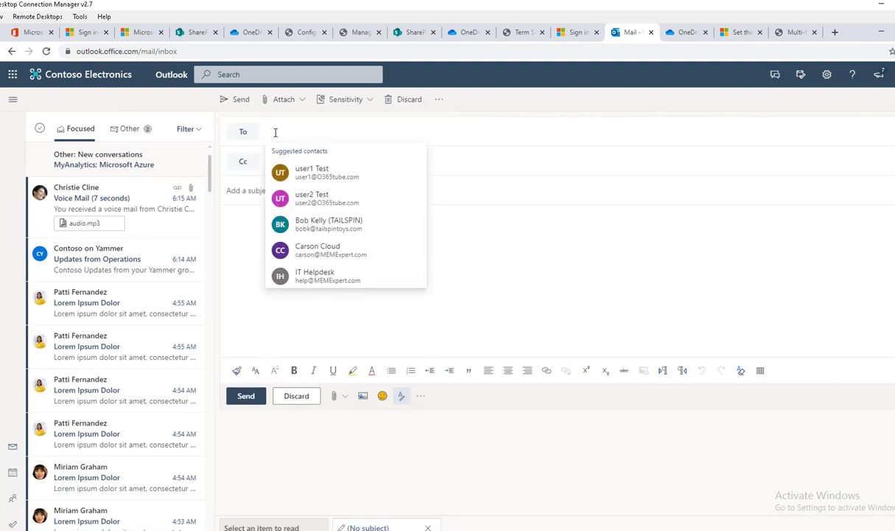
pyautogui.write('user2')
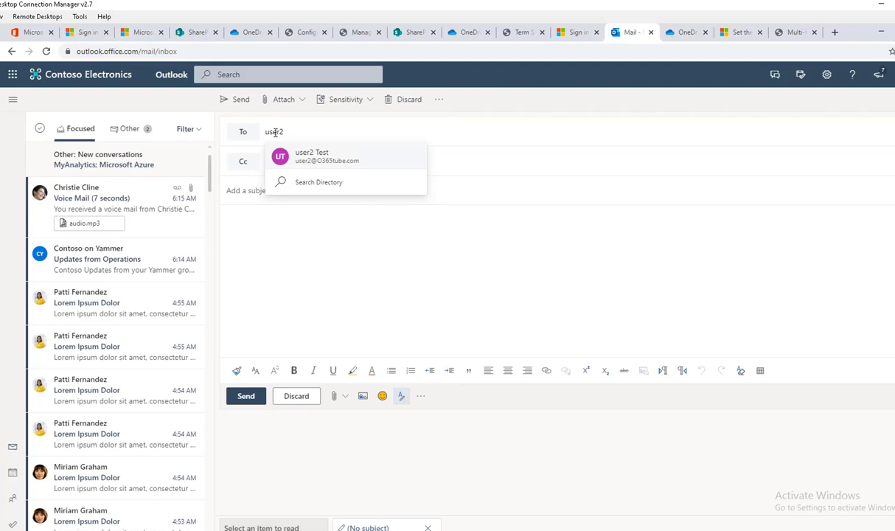
pyautogui.click(303, 156)
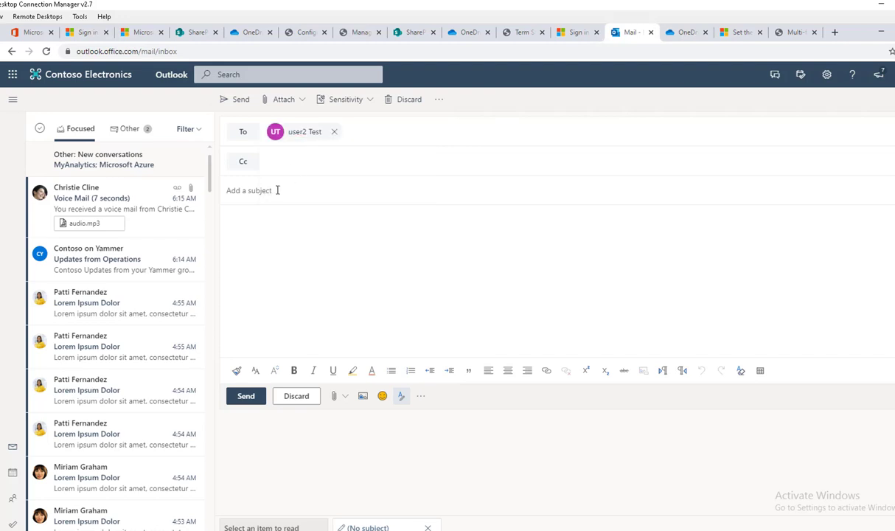
pyautogui.write('test email forwarding')
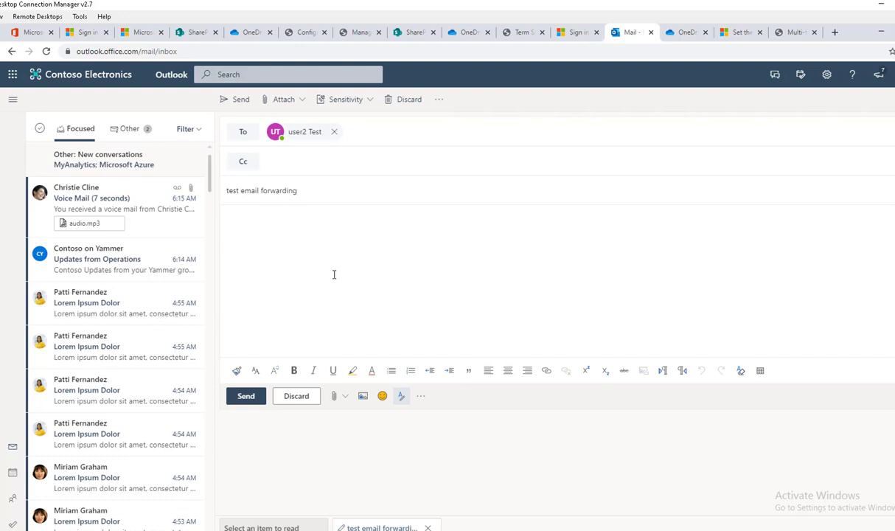
pyautogui.click(333, 273)
pyautogui.write("It's only a test")
pyautogui.click(247, 398)
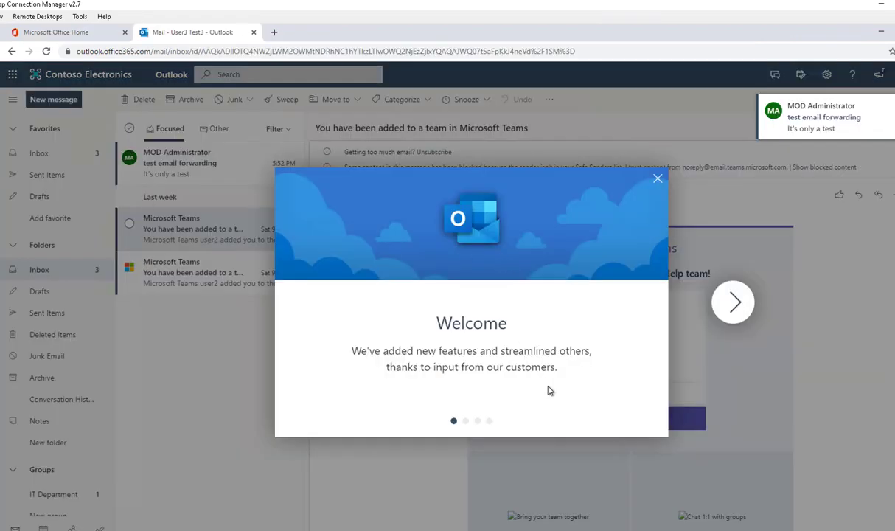
# Step: Step through and dismiss the Outlook welcome tour
pyautogui.click(738, 302)
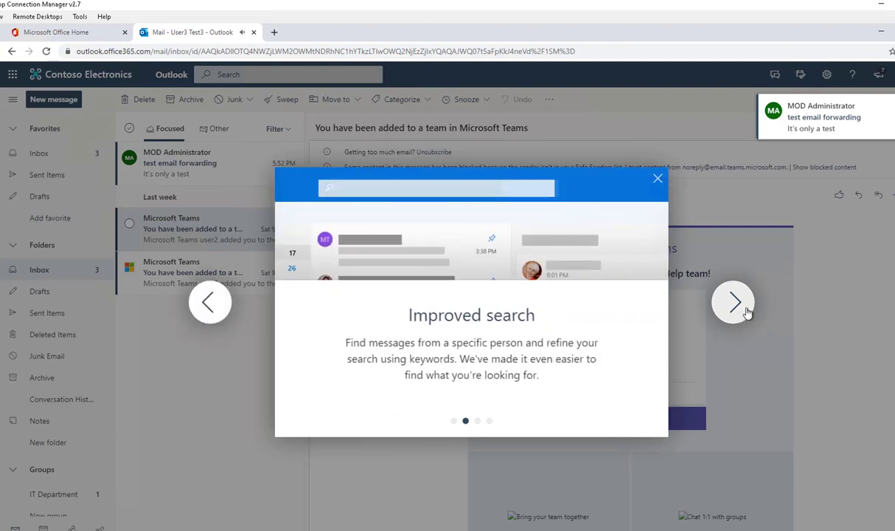
pyautogui.click(738, 303)
pyautogui.click(738, 303)
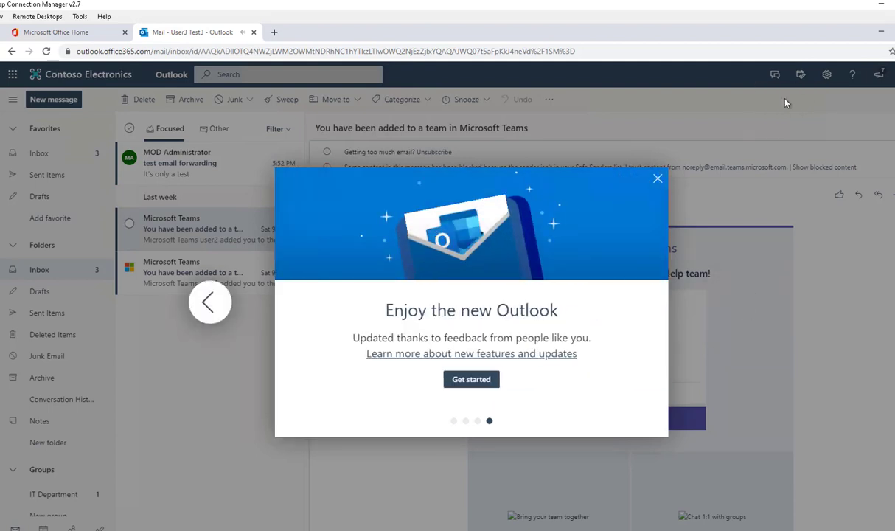
pyautogui.click(465, 380)
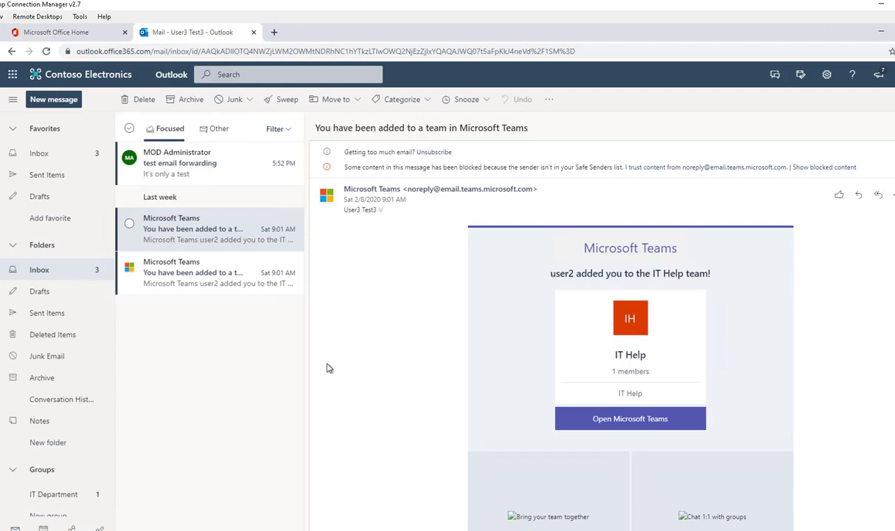
# Step: Open the forwarded 'test email forwarding' message and check its recipient and the signed-in account
pyautogui.click(184, 176)
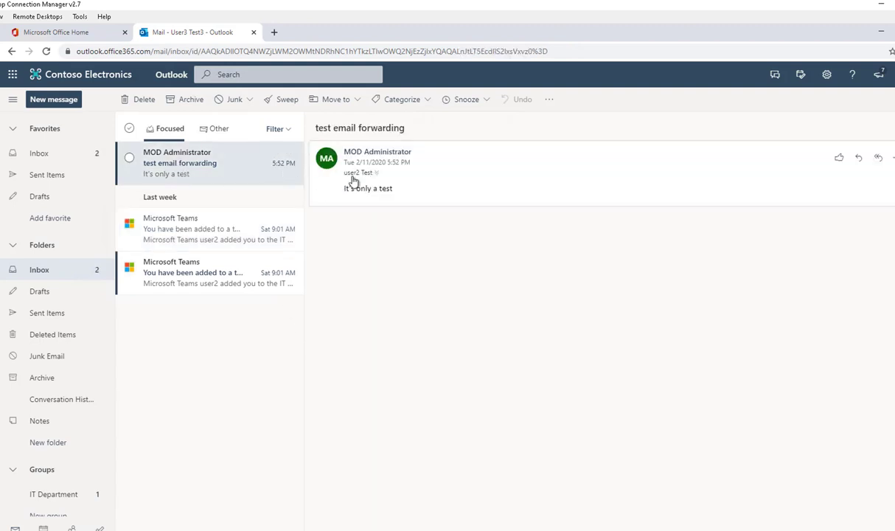
pyautogui.click(376, 175)
pyautogui.click(893, 74)
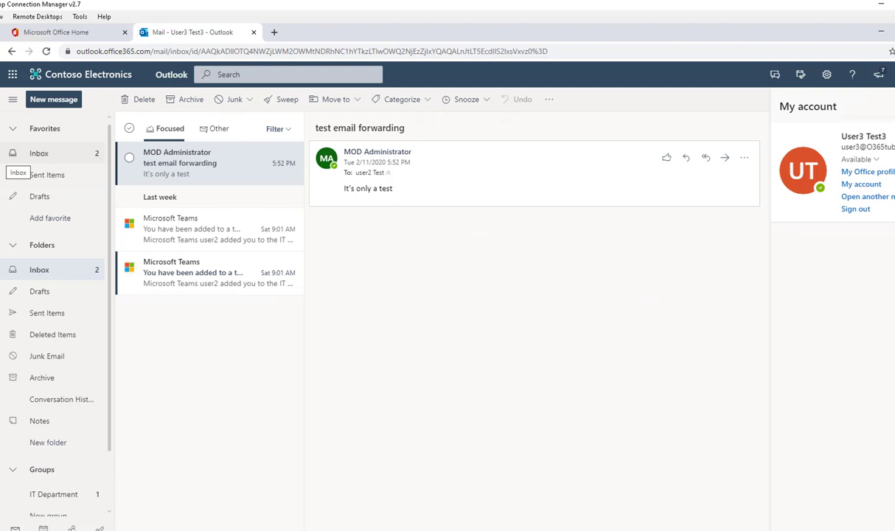
# Step: In user2's own Outlook session, open the kept copy of 'test email forwarding'
pyautogui.click(2, 163)
pyautogui.click(169, 164)
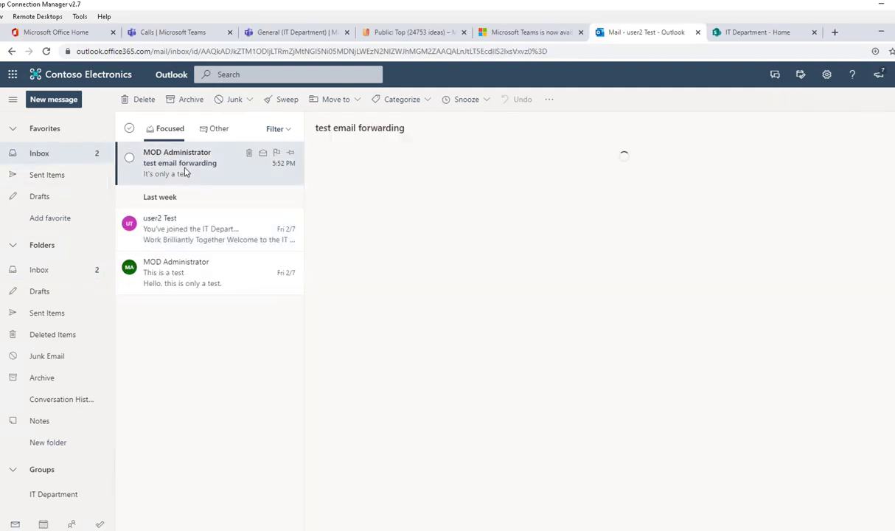